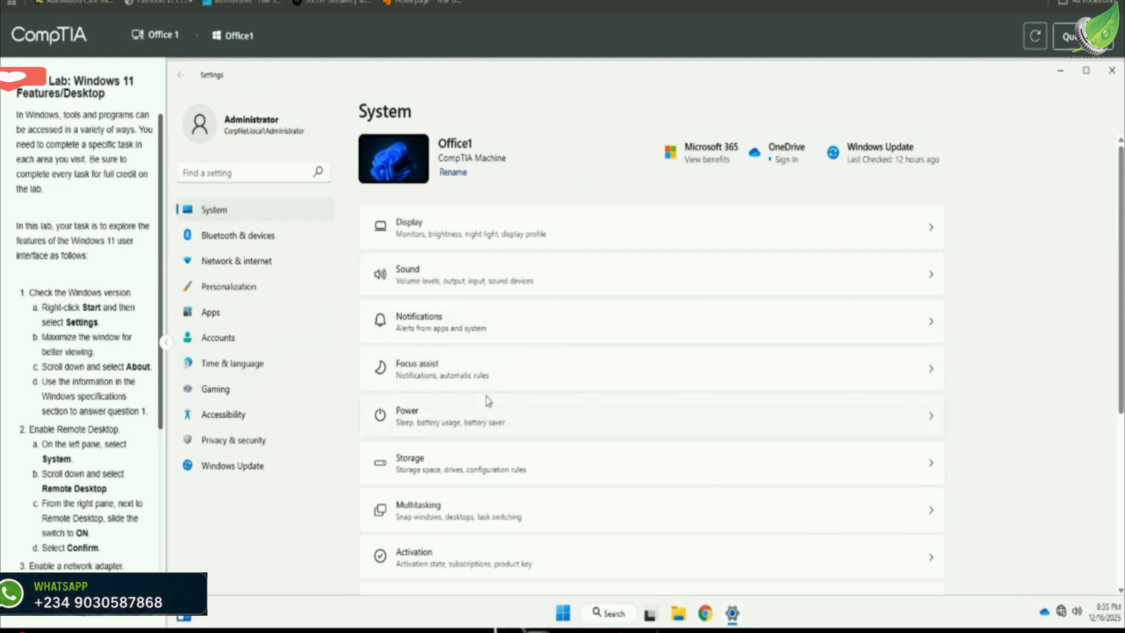
# Open the system's About page to check the Windows edition and answer lab question 1 with Windows 11 Pro.
pyautogui.scroll(-6, 470, 524)
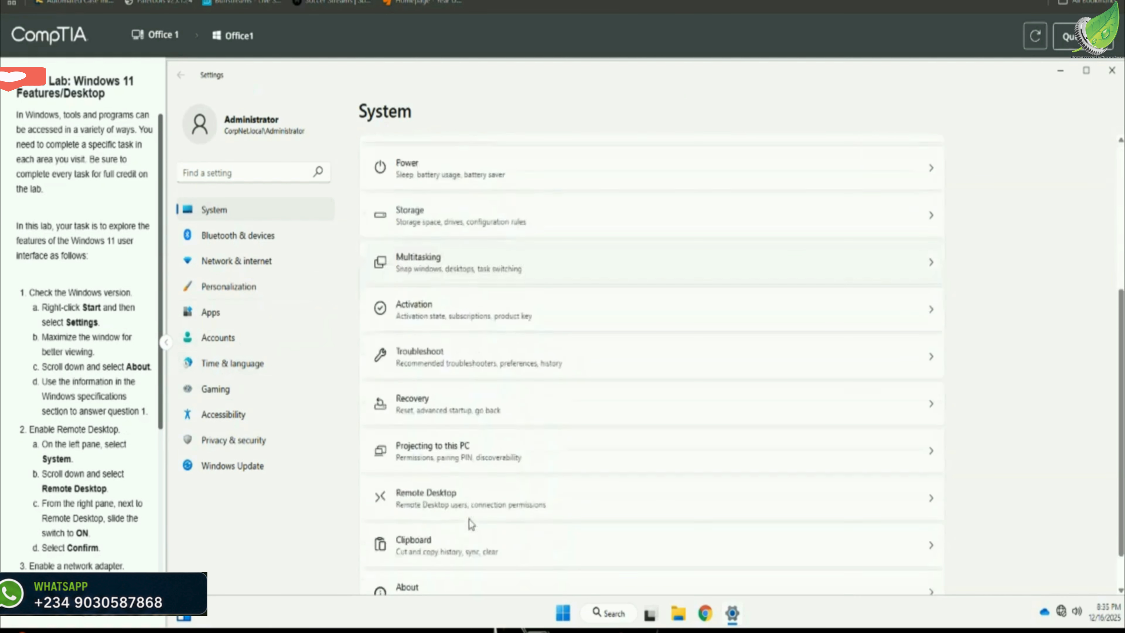
pyautogui.click(446, 552)
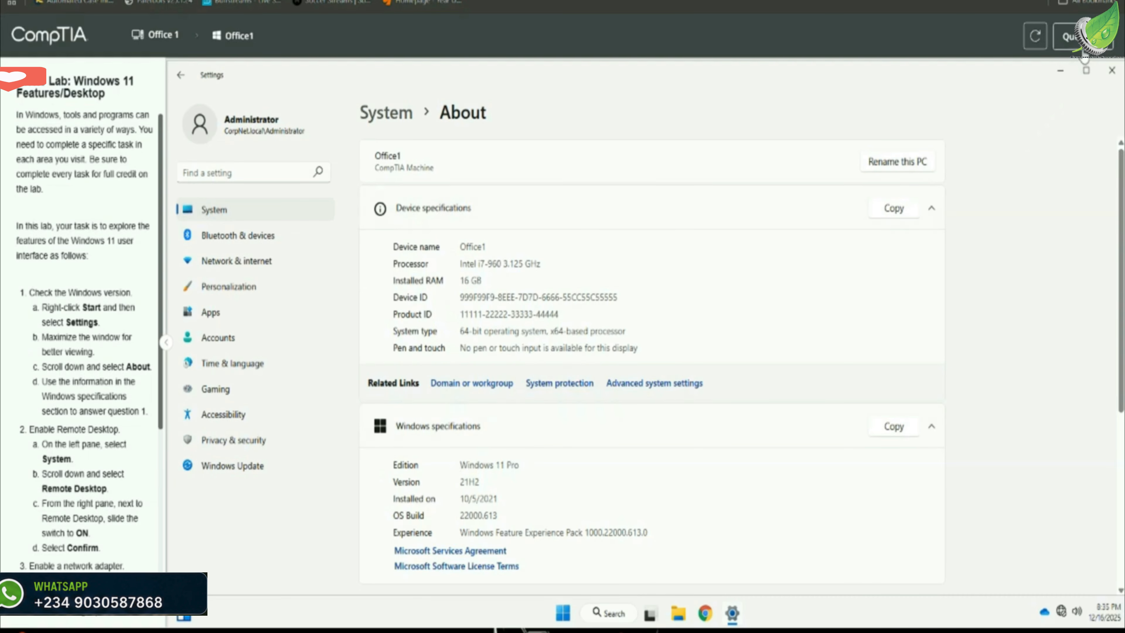
pyautogui.click(1081, 39)
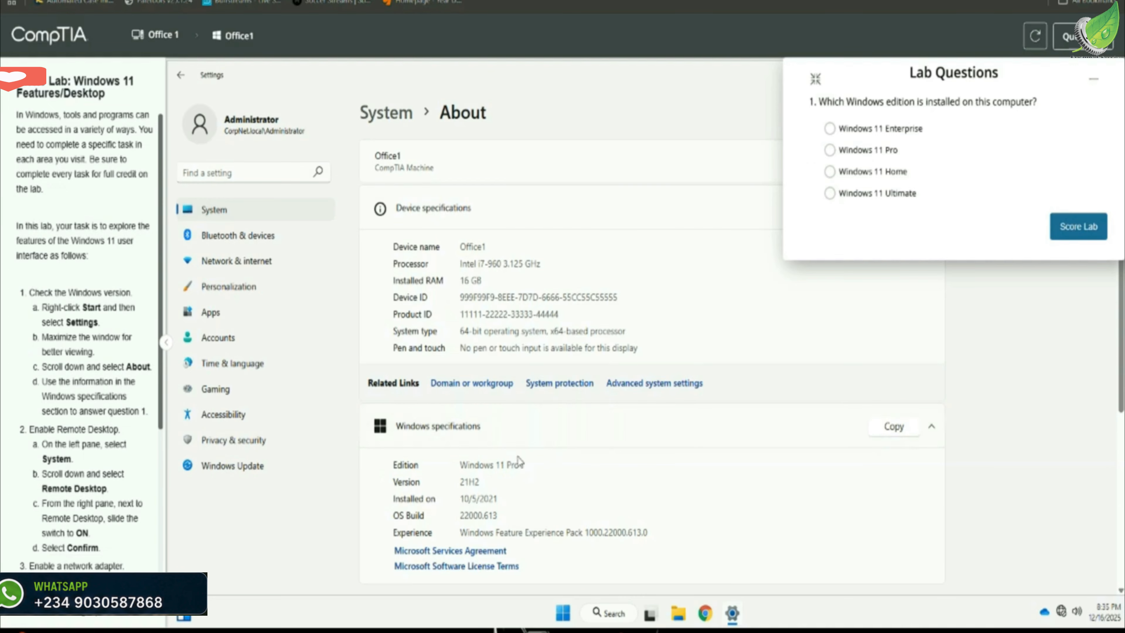
pyautogui.click(830, 149)
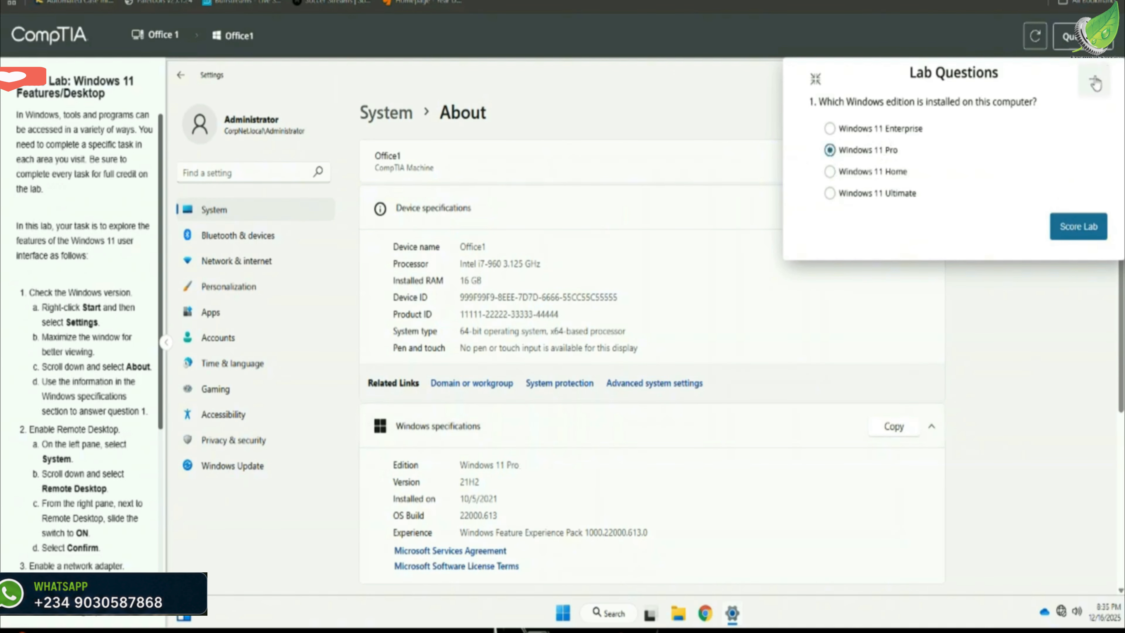
pyautogui.click(1096, 82)
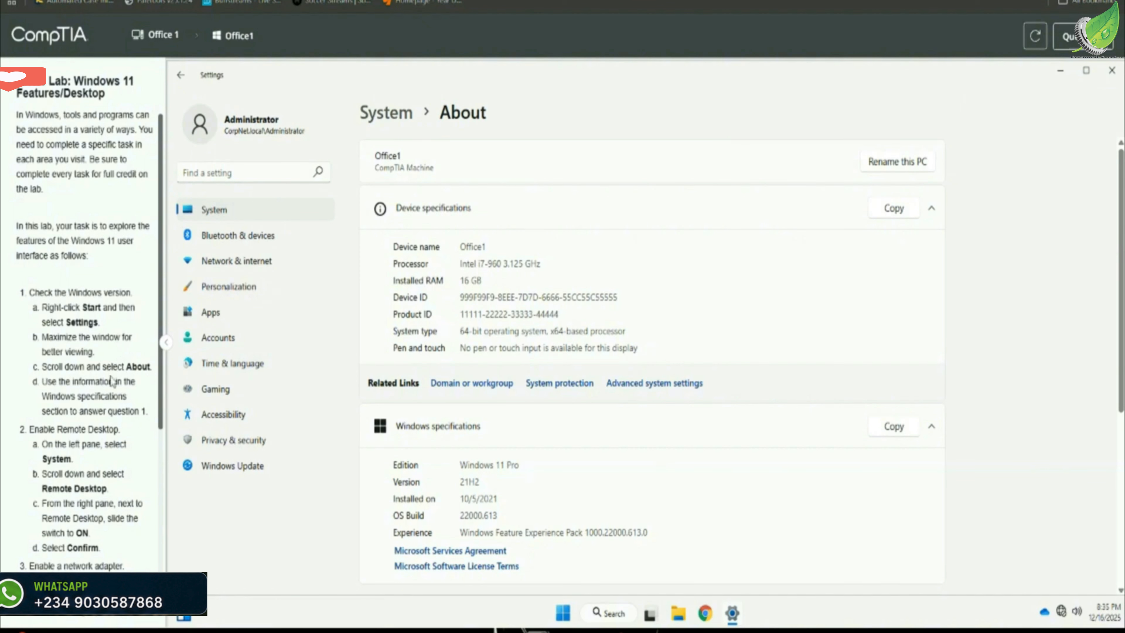
# Turn on Remote Desktop for this PC in the System settings and confirm enabling it.
pyautogui.scroll(-2, 110, 382)
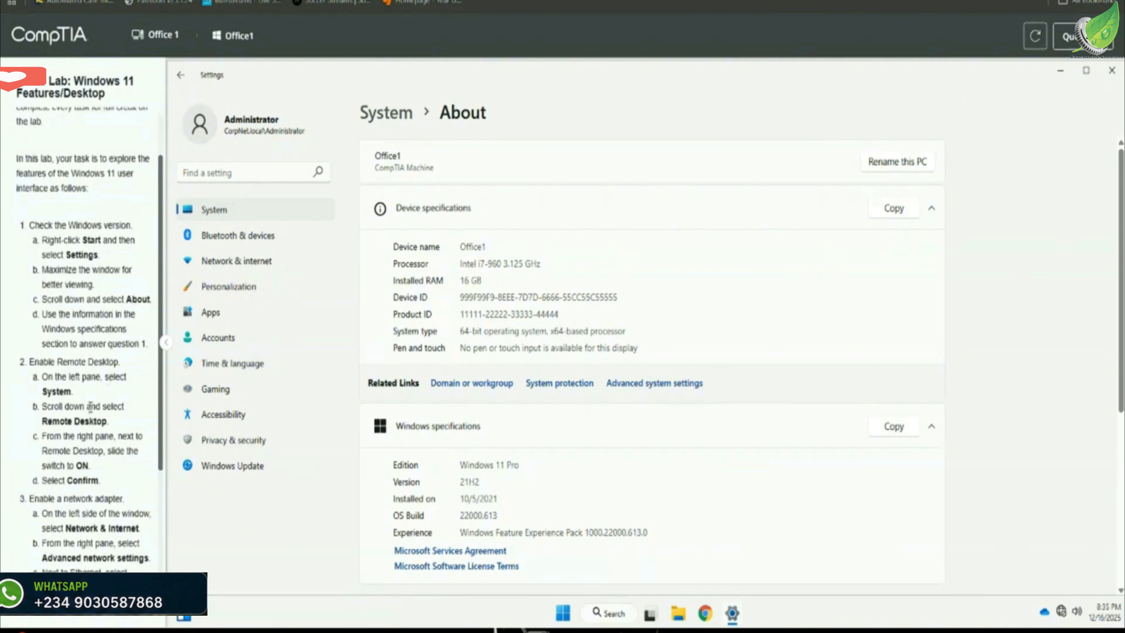
pyautogui.scroll(2, 91, 406)
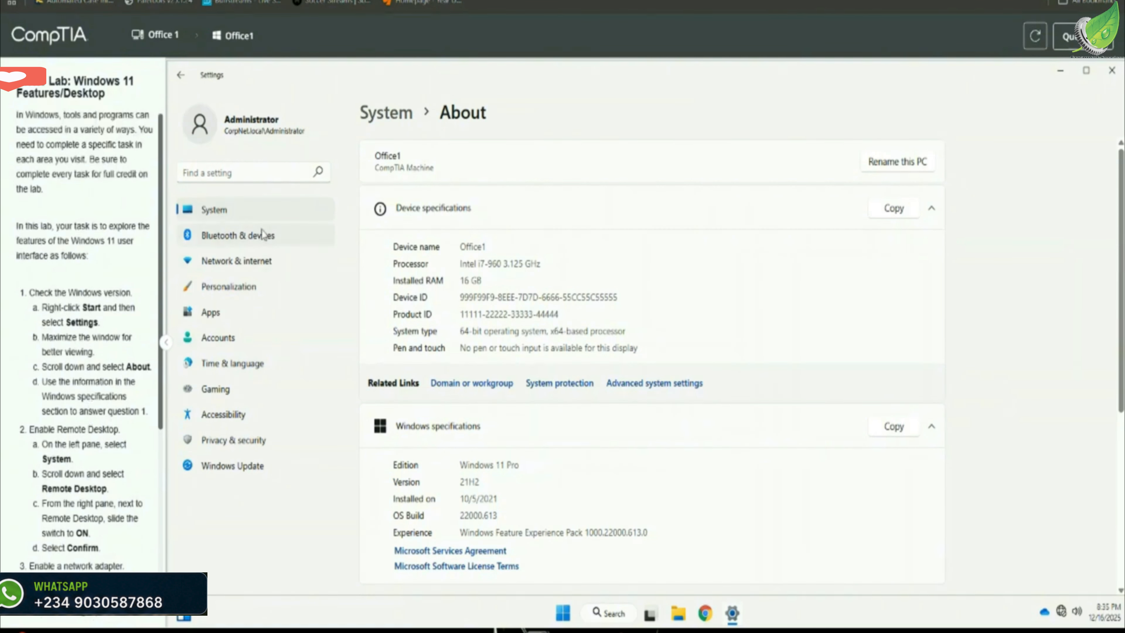
pyautogui.click(260, 216)
pyautogui.scroll(-1, 499, 250)
pyautogui.scroll(-4, 510, 310)
pyautogui.scroll(-2, 494, 412)
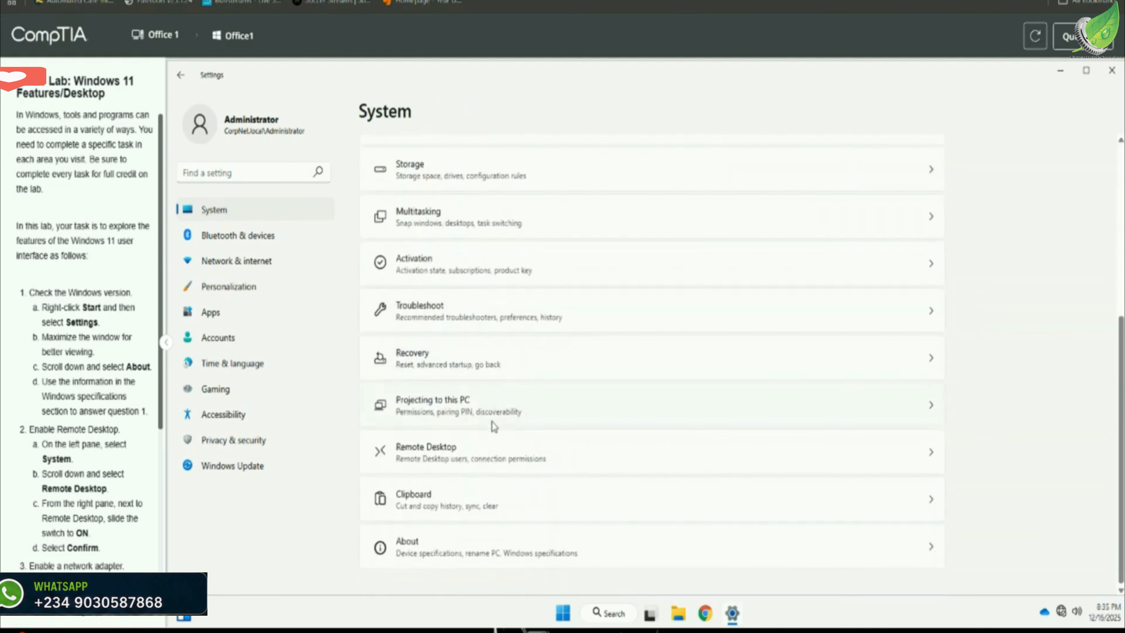
pyautogui.click(477, 452)
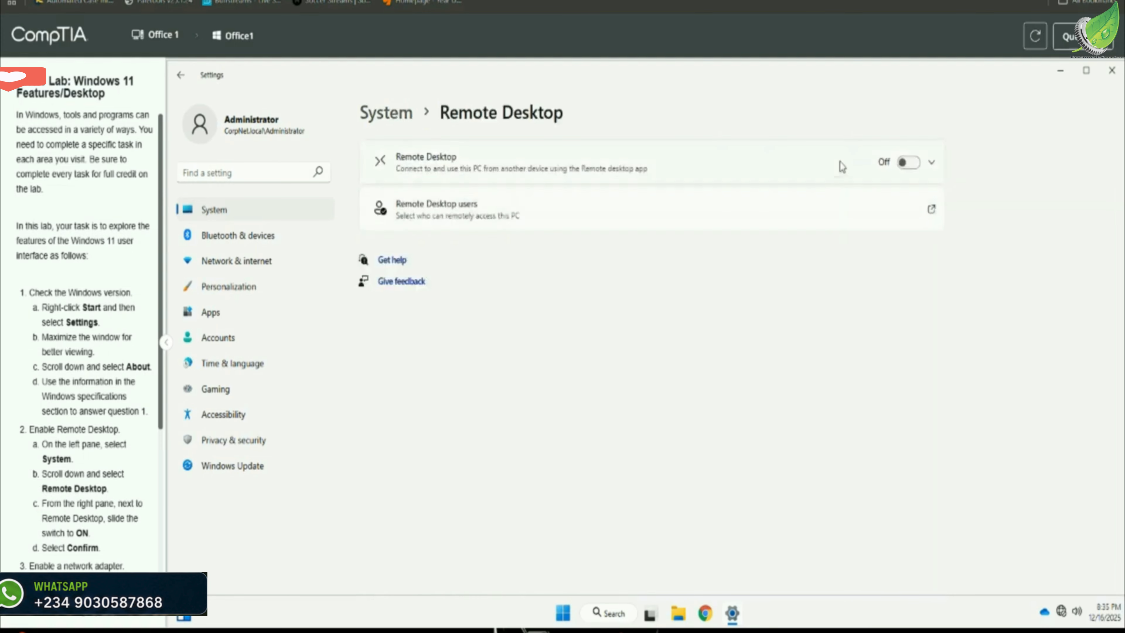
pyautogui.click(909, 165)
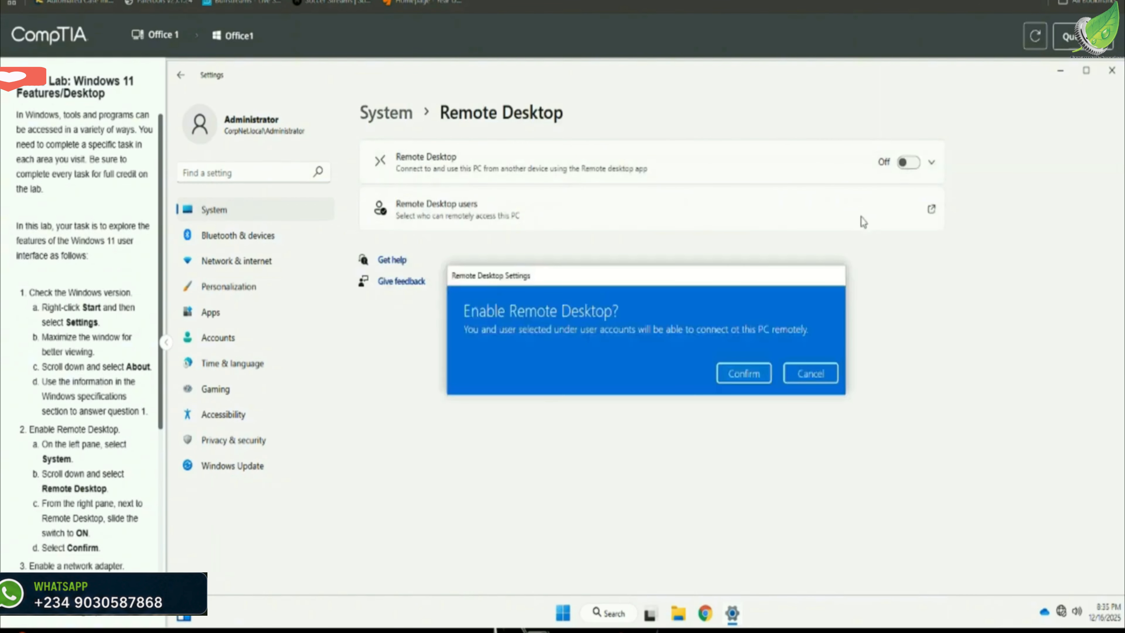
pyautogui.click(737, 374)
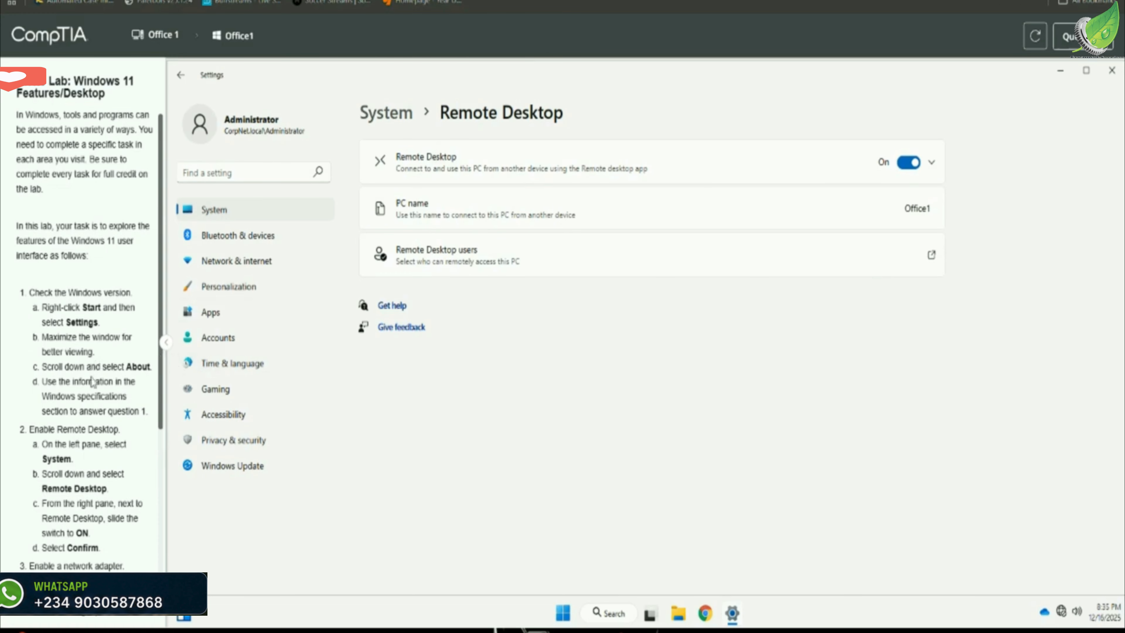
# Enable the Ethernet adapter in the advanced network settings and close Settings.
pyautogui.scroll(-3, 93, 384)
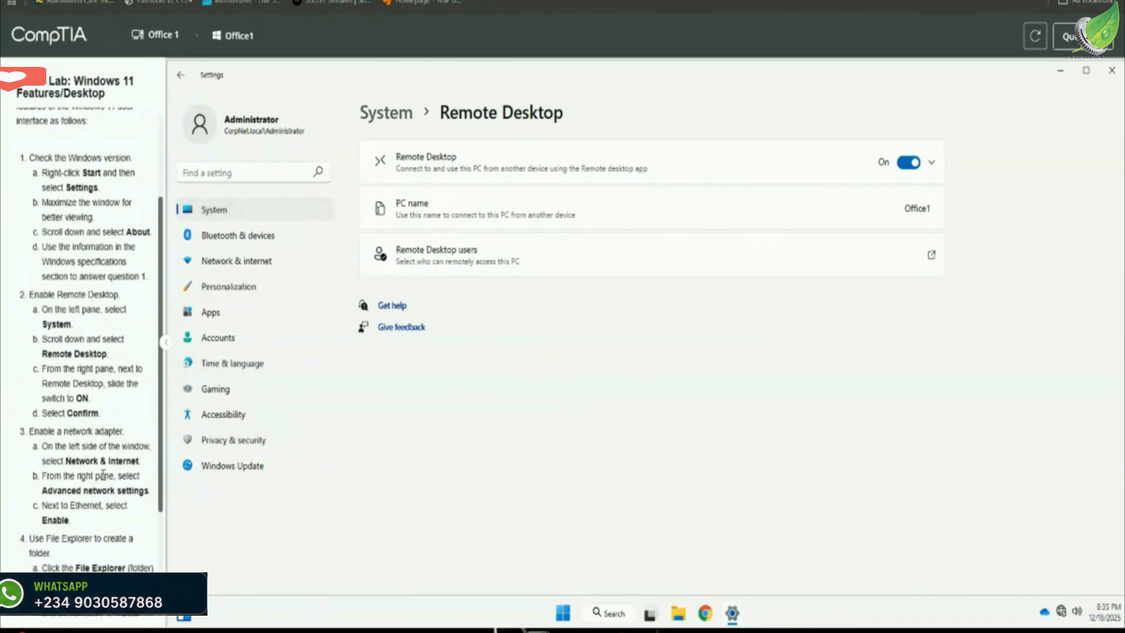
pyautogui.click(233, 268)
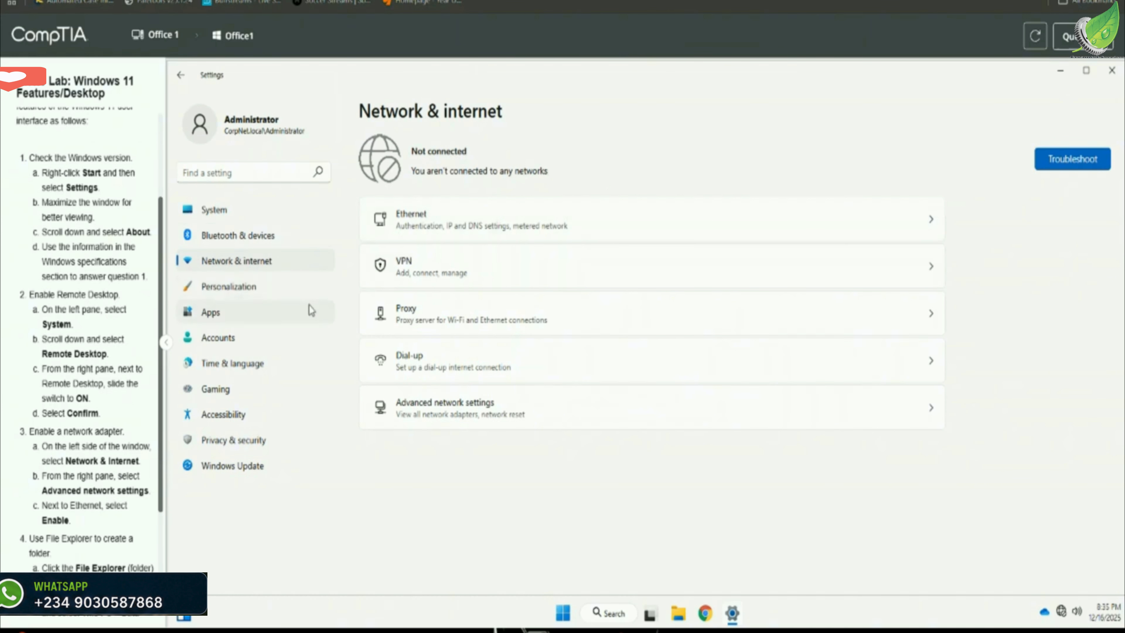
pyautogui.click(511, 402)
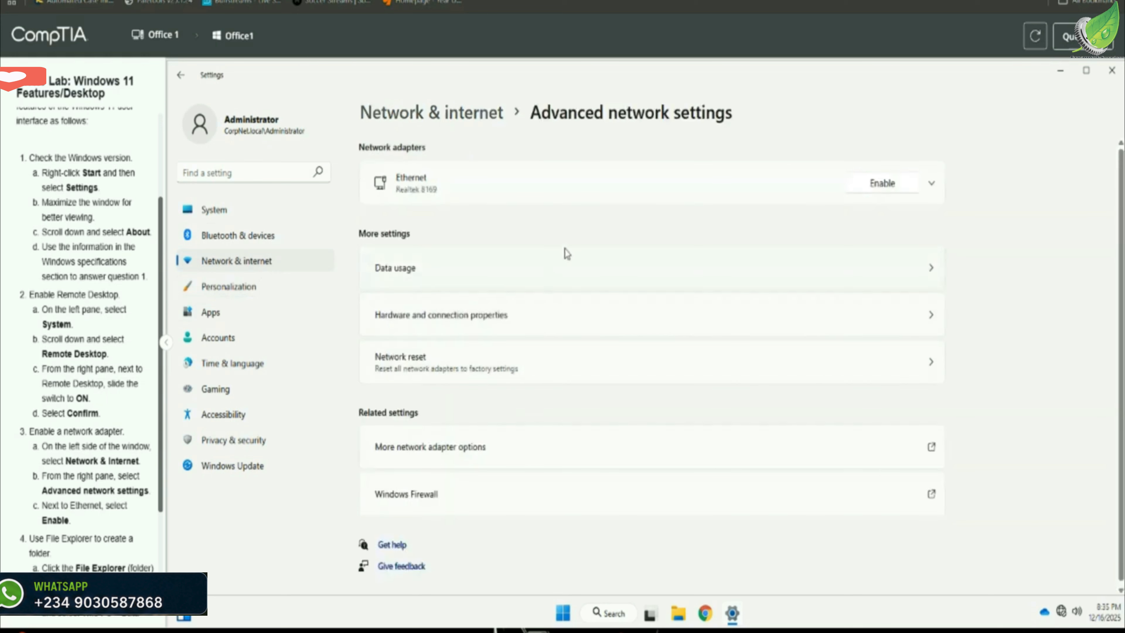
pyautogui.click(892, 188)
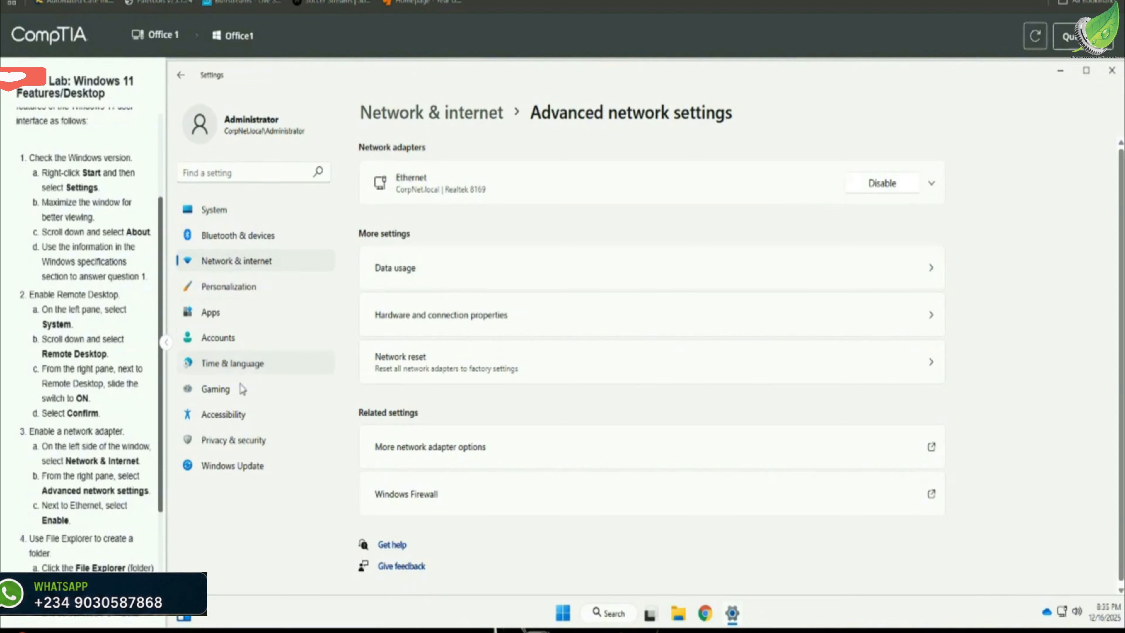
pyautogui.scroll(-3, 98, 472)
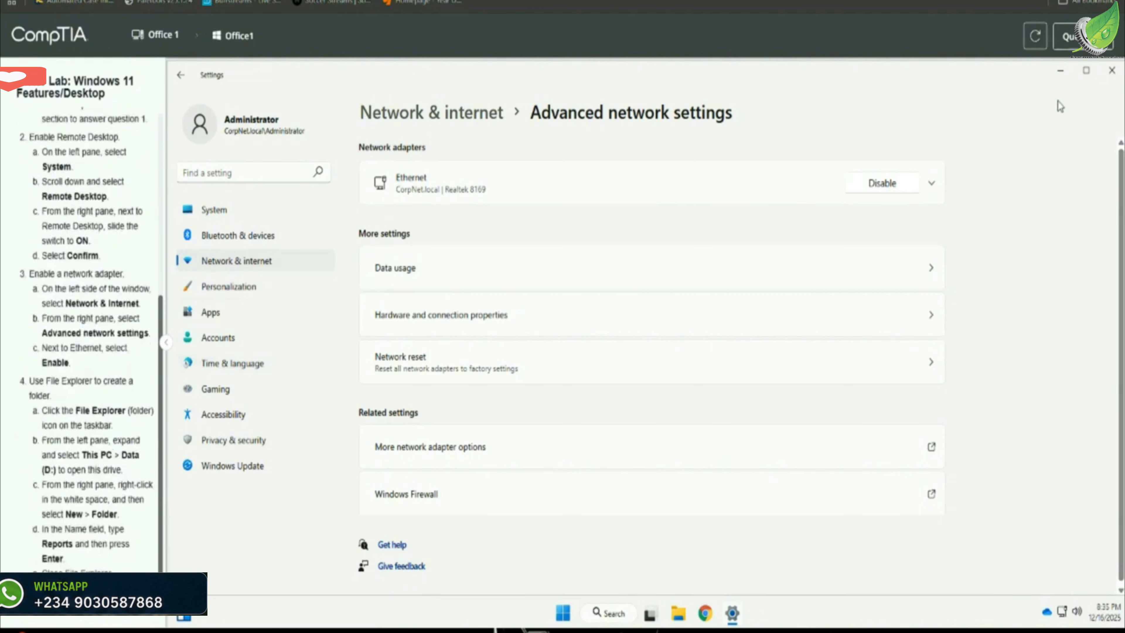
pyautogui.click(1112, 71)
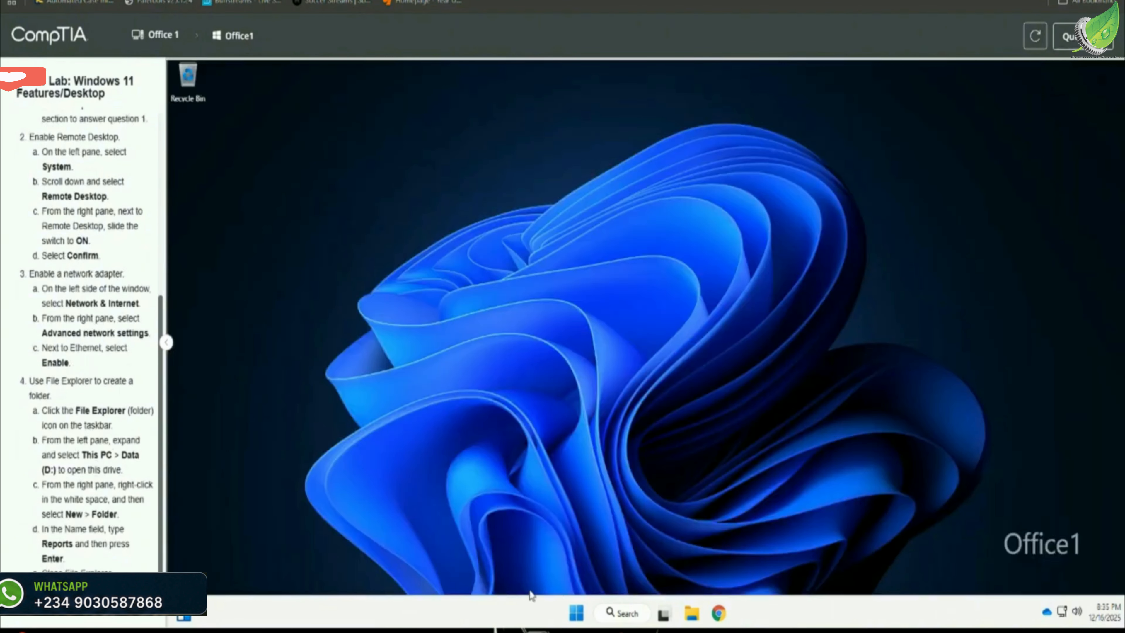
# Open the Data (D:) drive from This PC in File Explorer.
pyautogui.click(691, 613)
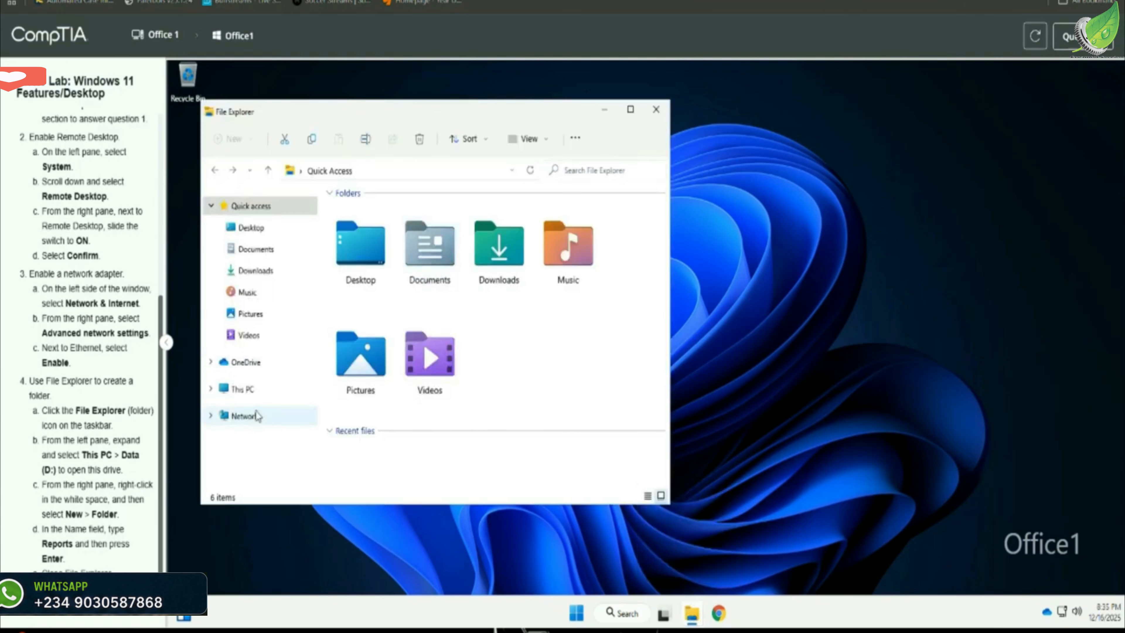
pyautogui.click(248, 390)
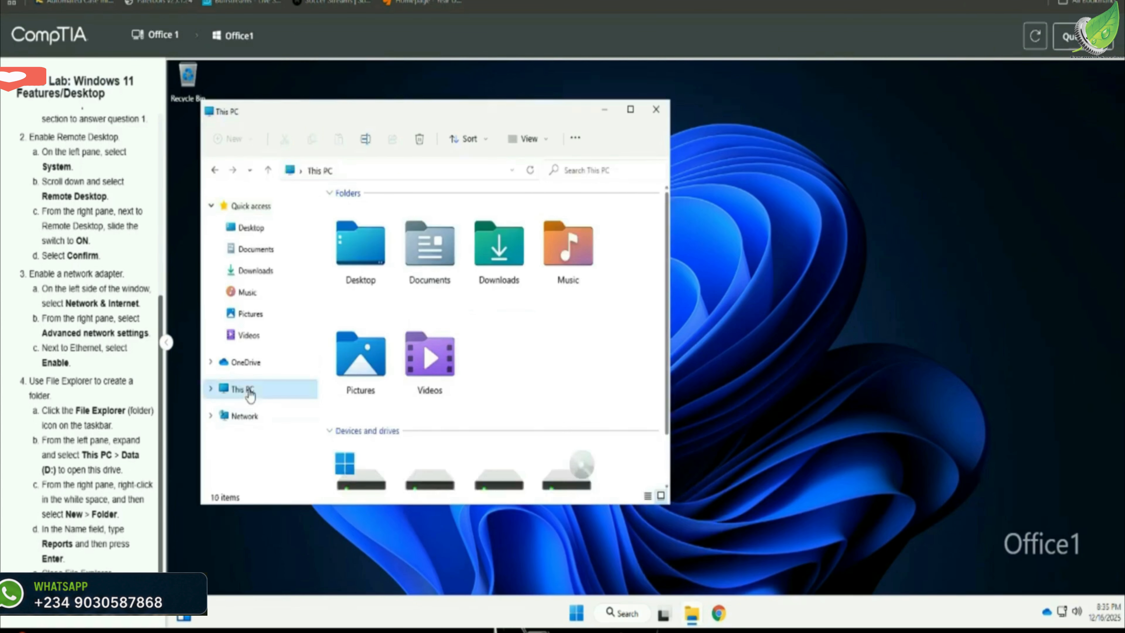
pyautogui.scroll(-2, 509, 393)
pyautogui.doubleClick(430, 442)
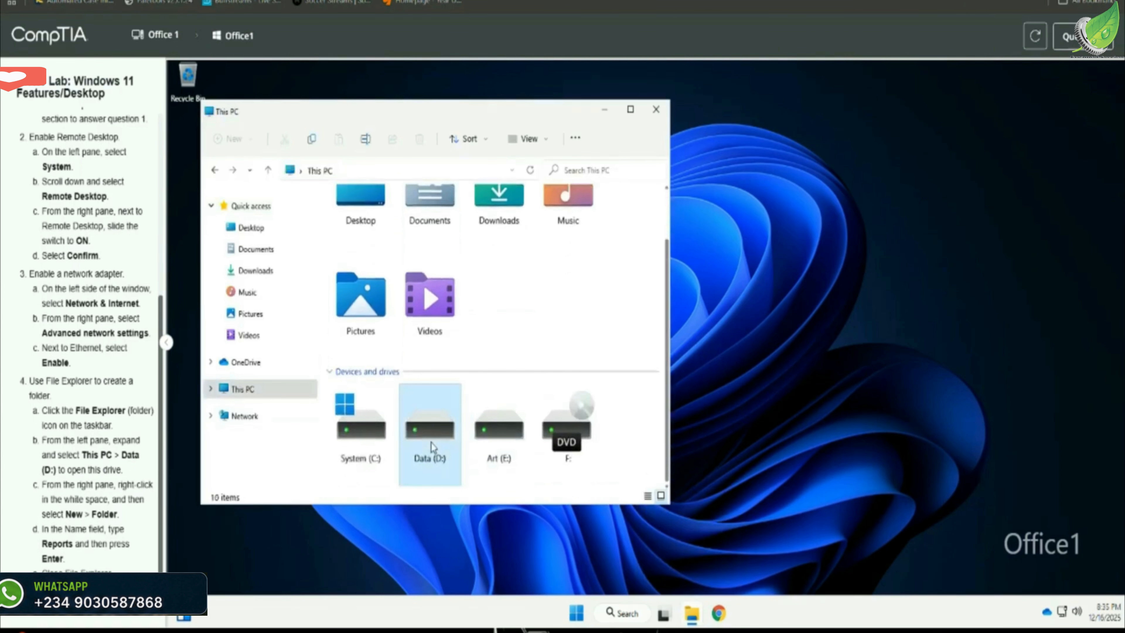
# Create a new folder named Reports on the Data (D:) drive and close File Explorer.
pyautogui.rightClick(503, 341)
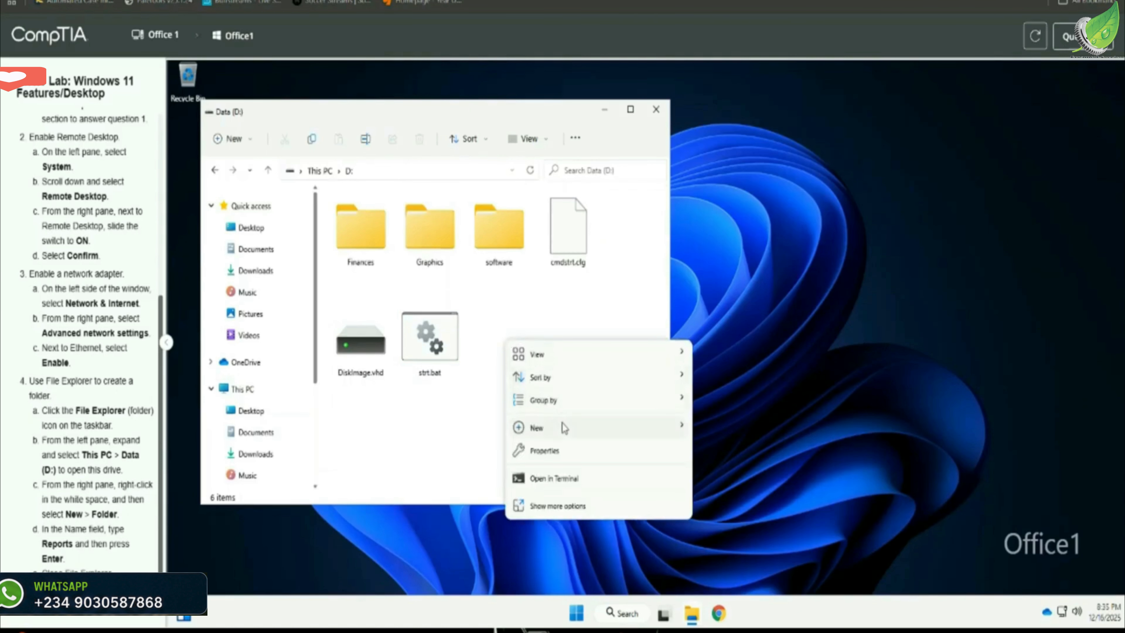
pyautogui.moveTo(564, 430)
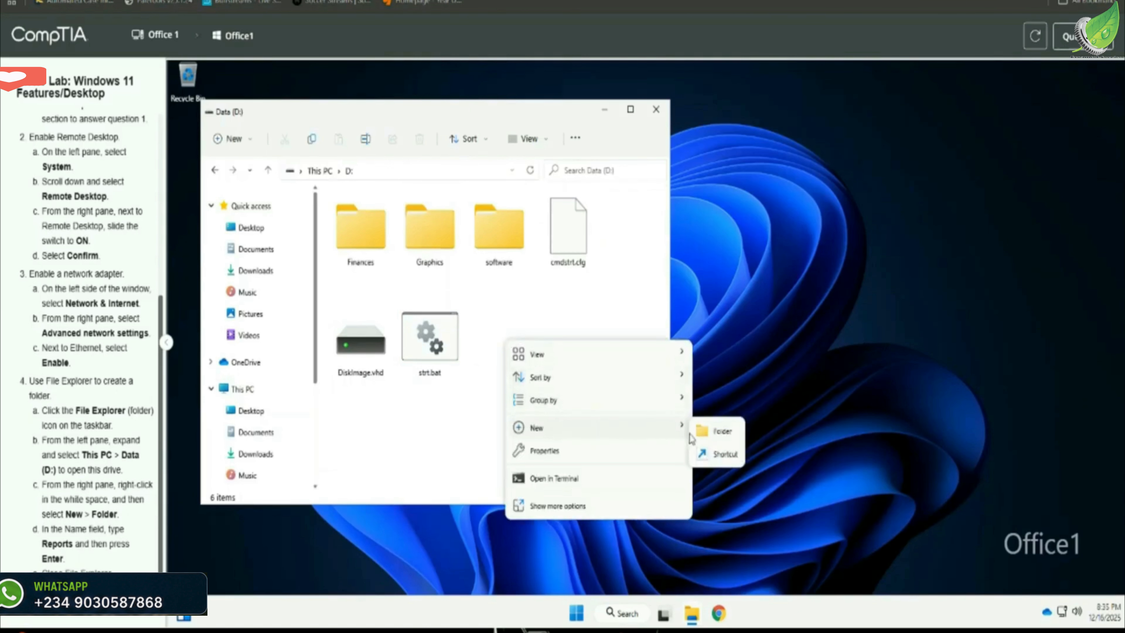
pyautogui.click(715, 438)
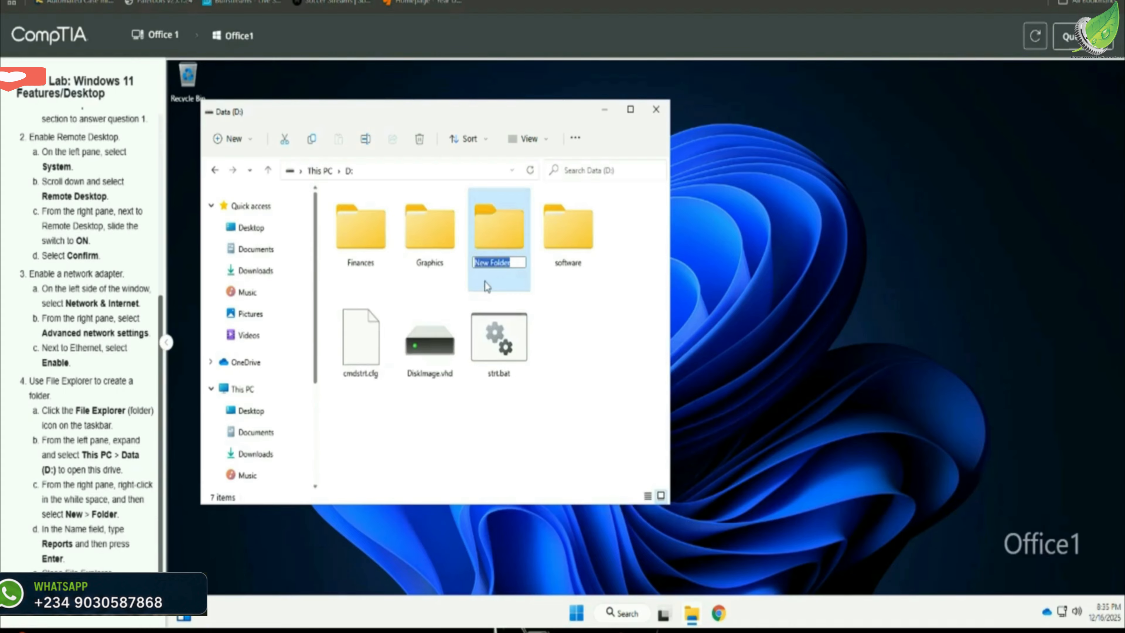
pyautogui.write('Reports')
pyautogui.press('Return')
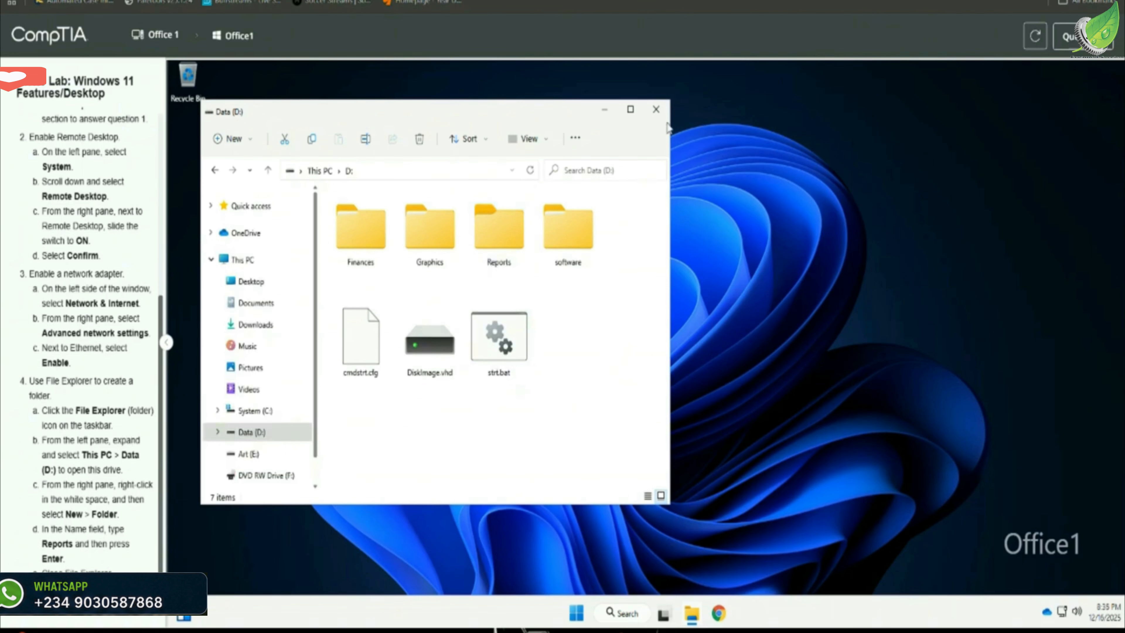
pyautogui.click(657, 111)
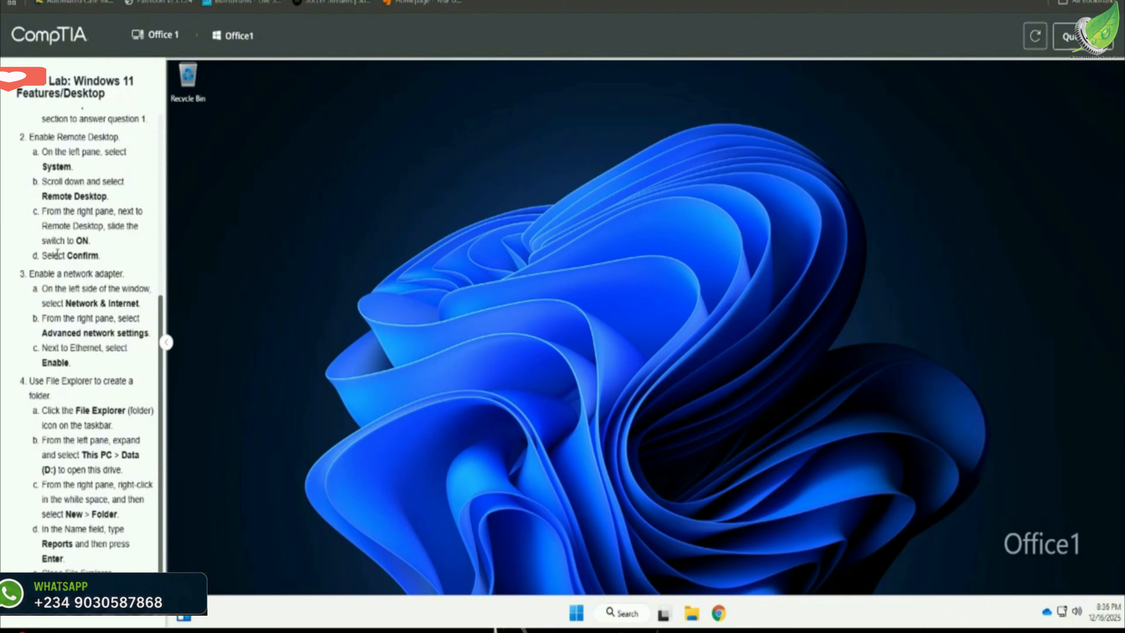
pyautogui.scroll(7, 38, 251)
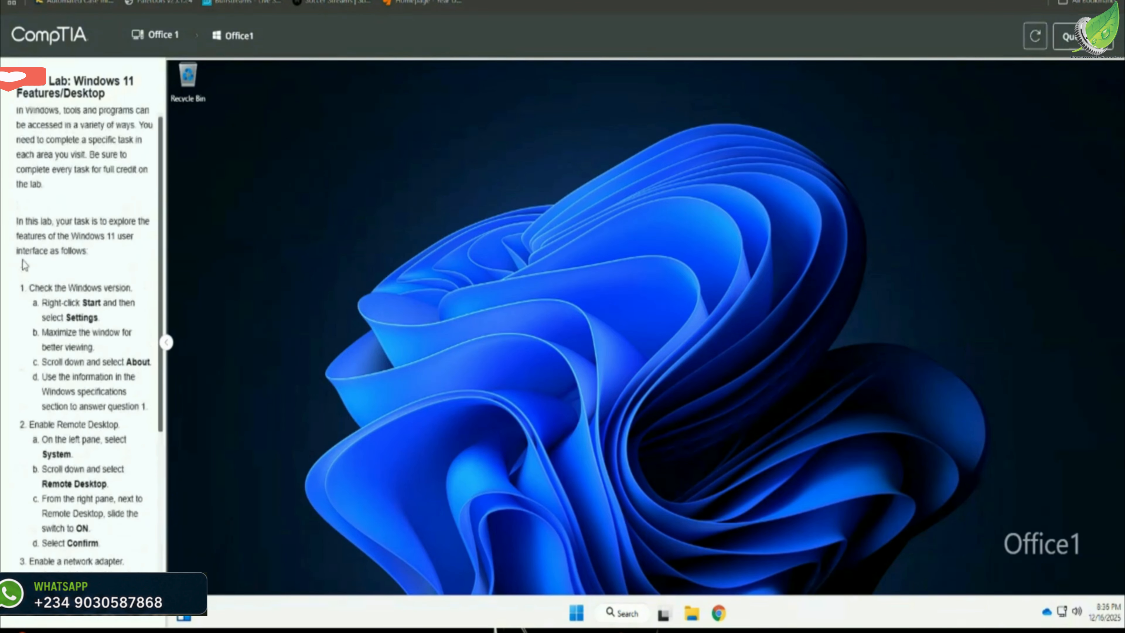
pyautogui.moveTo(29, 293); pyautogui.dragTo(125, 581)
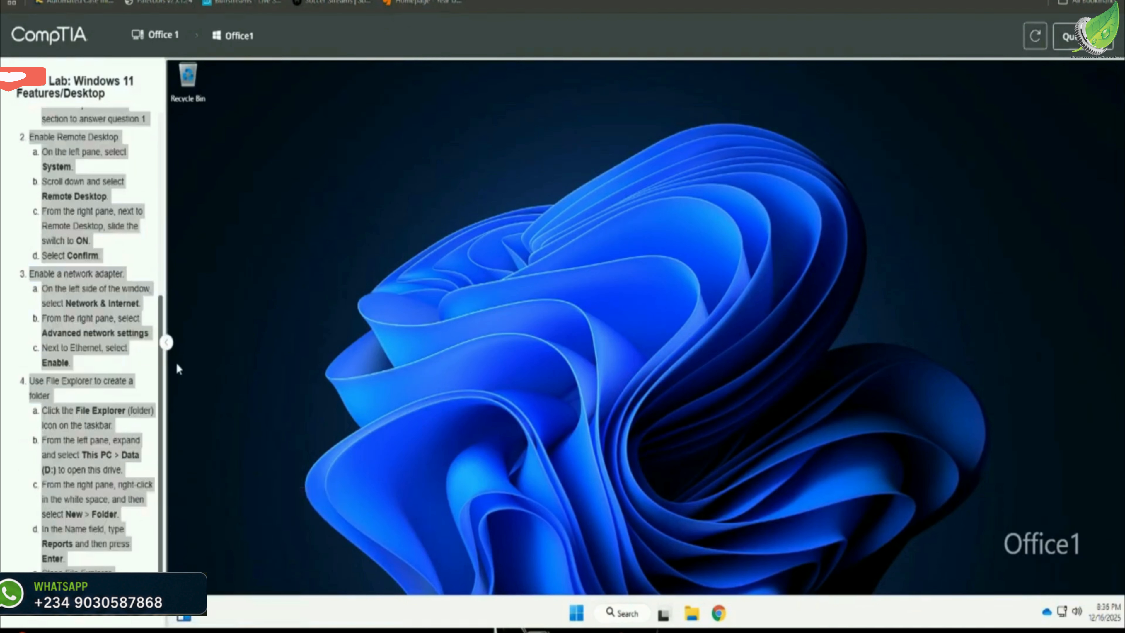
pyautogui.click(143, 364)
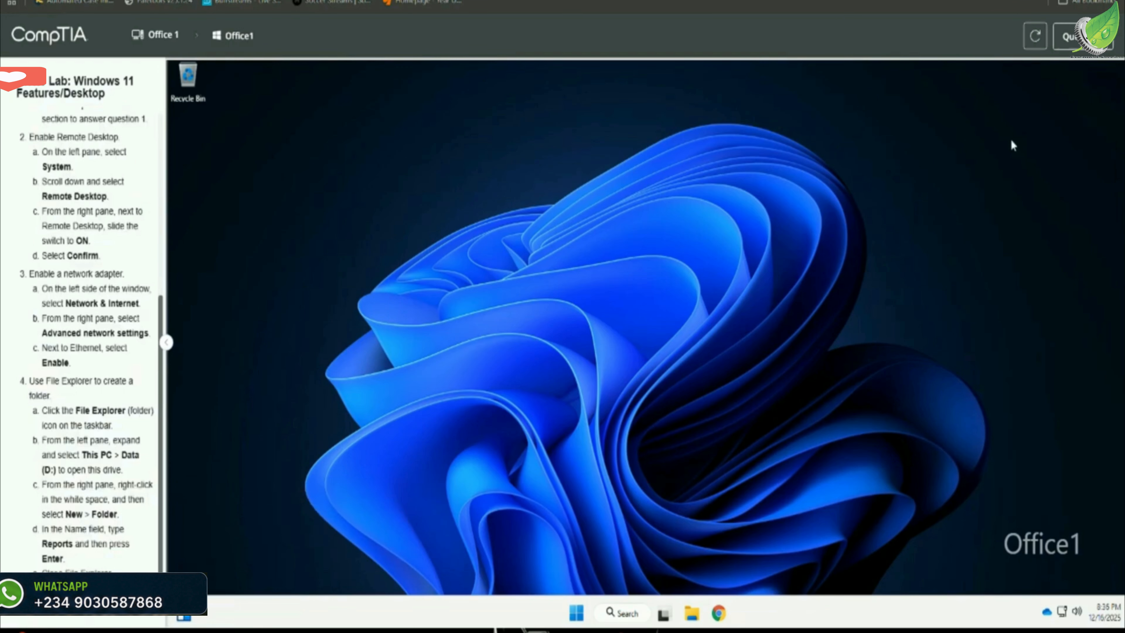
# Reopen the lab questions, submit the lab for scoring and confirm the submission.
pyautogui.click(1076, 43)
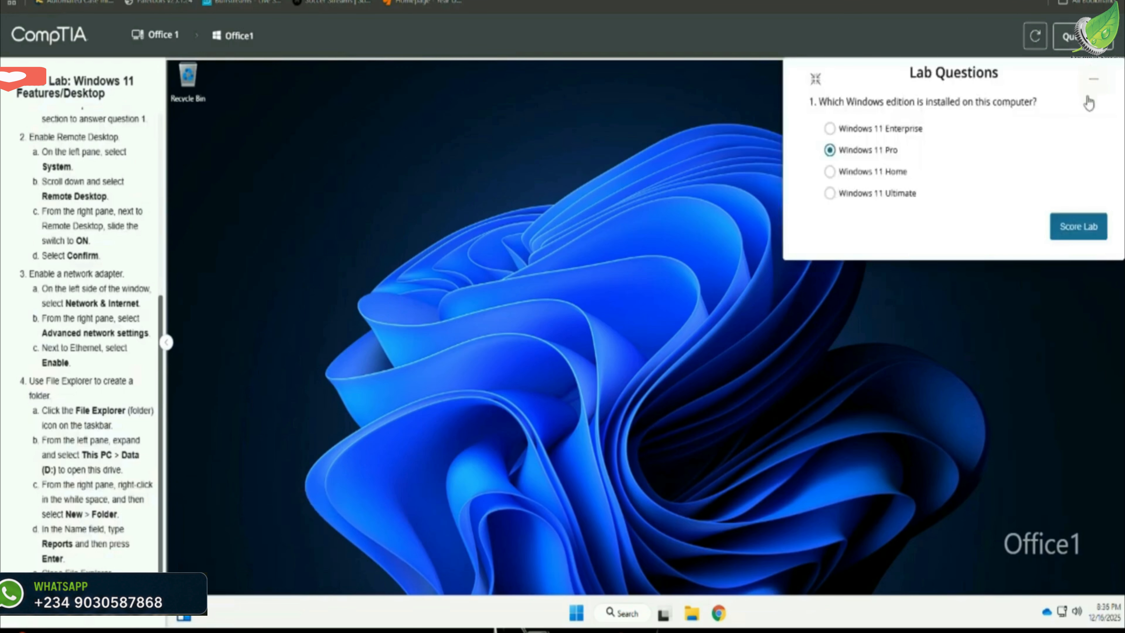
pyautogui.click(1105, 230)
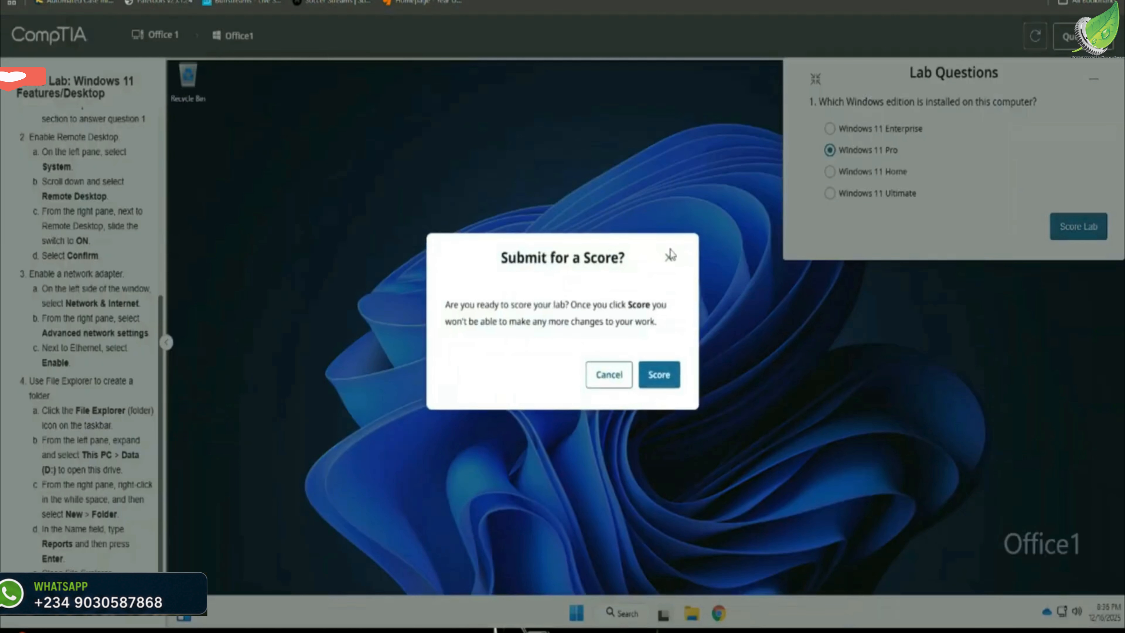
pyautogui.click(663, 389)
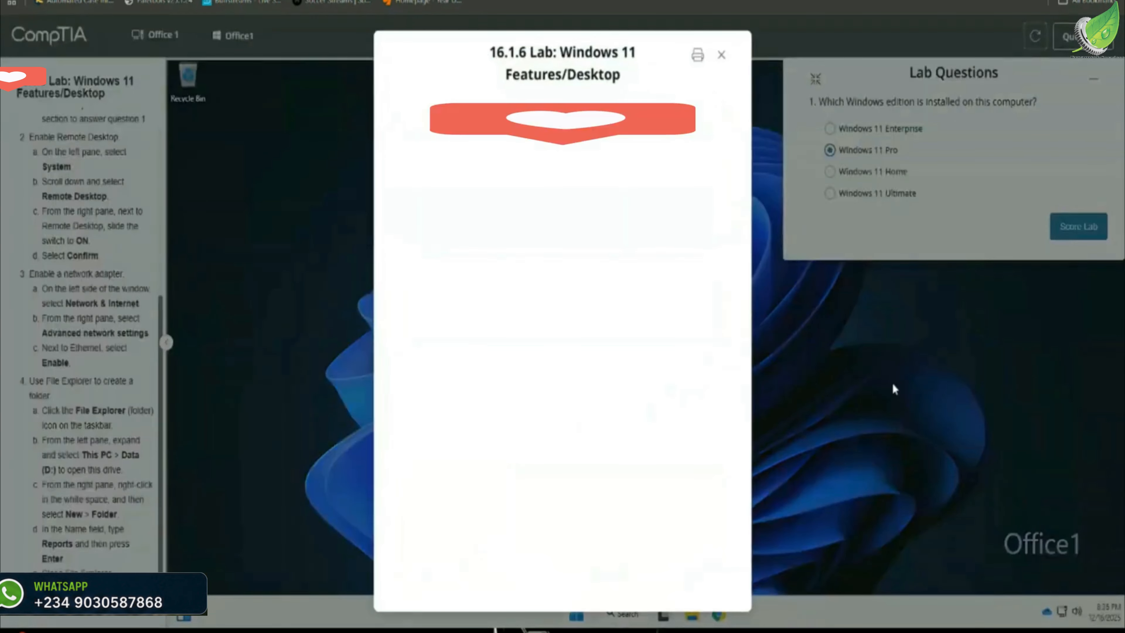